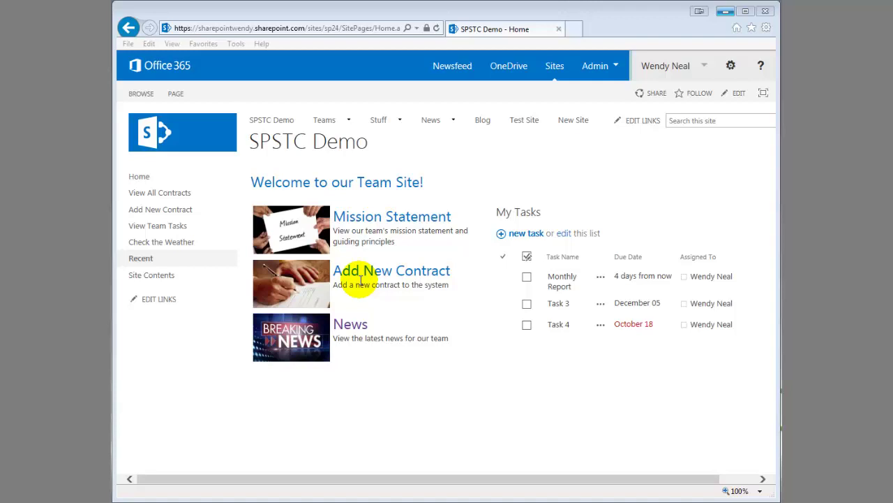
Open the Contracts library's By Terms view and show the LIBRARY ribbon options
{"action": "left_click", "coordinate": [152, 194]}
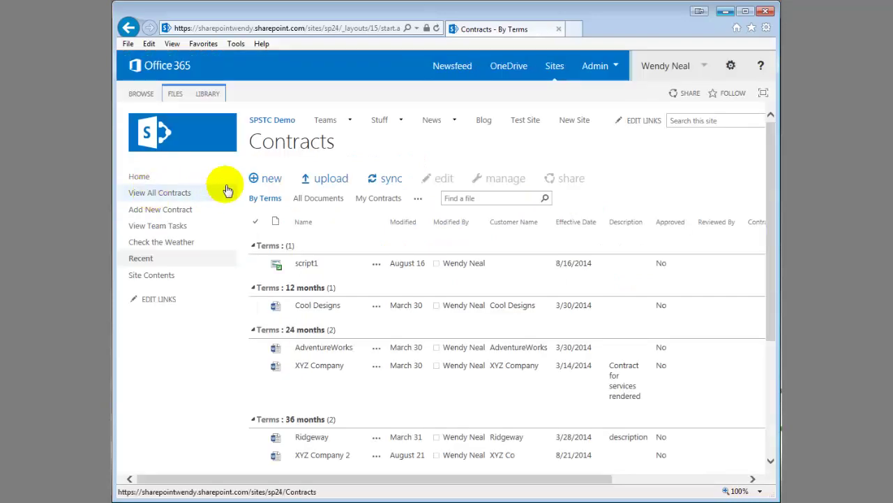
{"action": "left_click", "coordinate": [213, 96]}
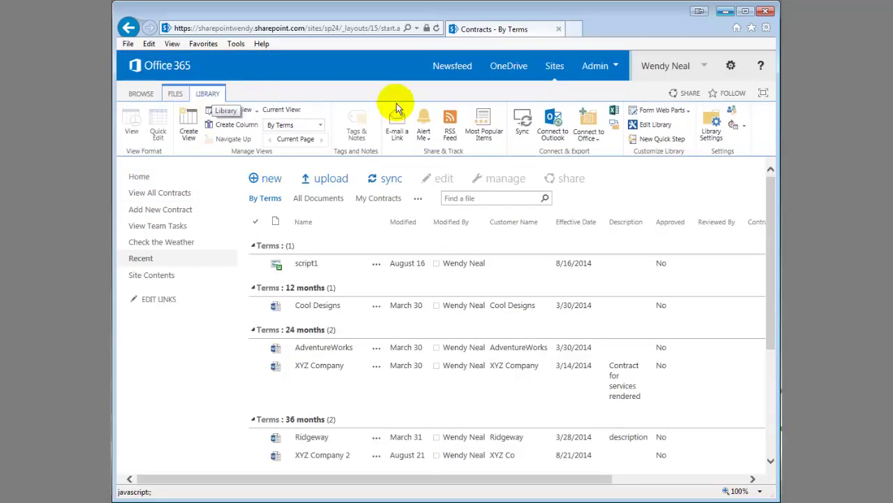
Open Library Settings and point out which Contracts columns are marked Required
{"action": "left_click", "coordinate": [715, 135]}
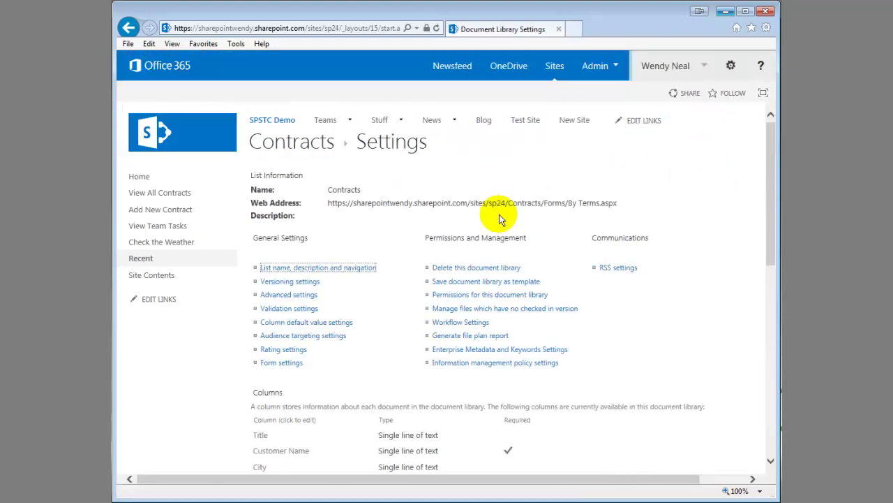
{"action": "scroll", "coordinate": [405, 248], "scroll_direction": "down", "scroll_amount": 2}
{"action": "scroll", "coordinate": [421, 243], "scroll_direction": "down", "scroll_amount": 3}
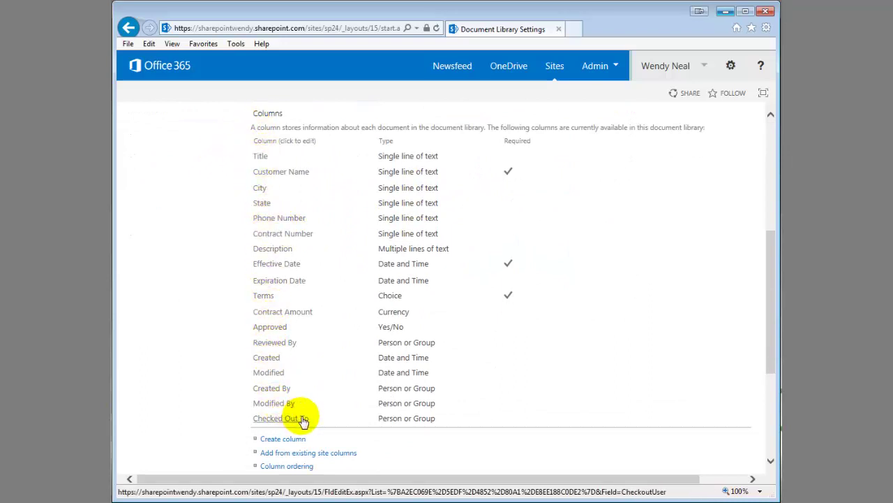
{"action": "double_click", "coordinate": [506, 140]}
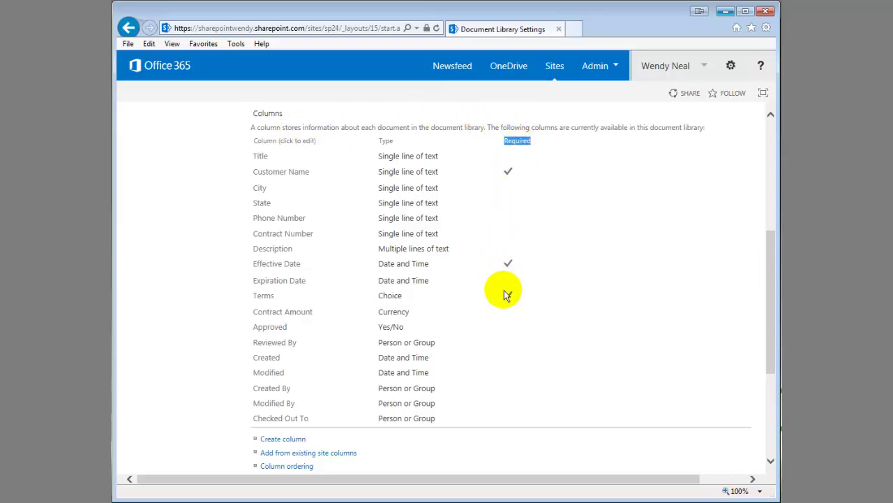
{"action": "left_click", "coordinate": [518, 175]}
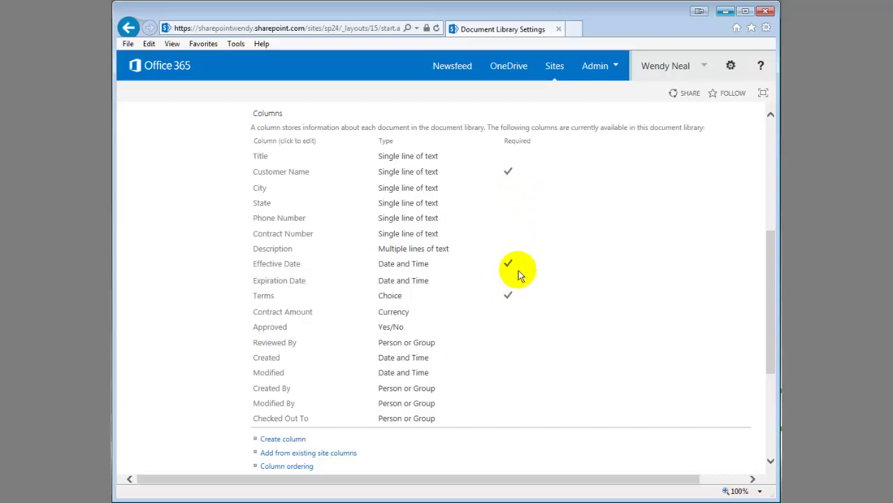
{"action": "left_click", "coordinate": [278, 177]}
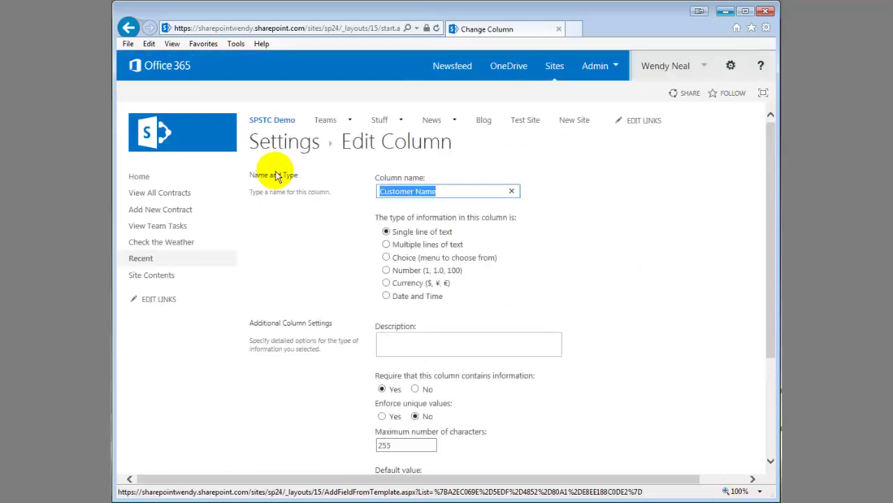
{"action": "scroll", "coordinate": [293, 180], "scroll_direction": "down", "scroll_amount": 3}
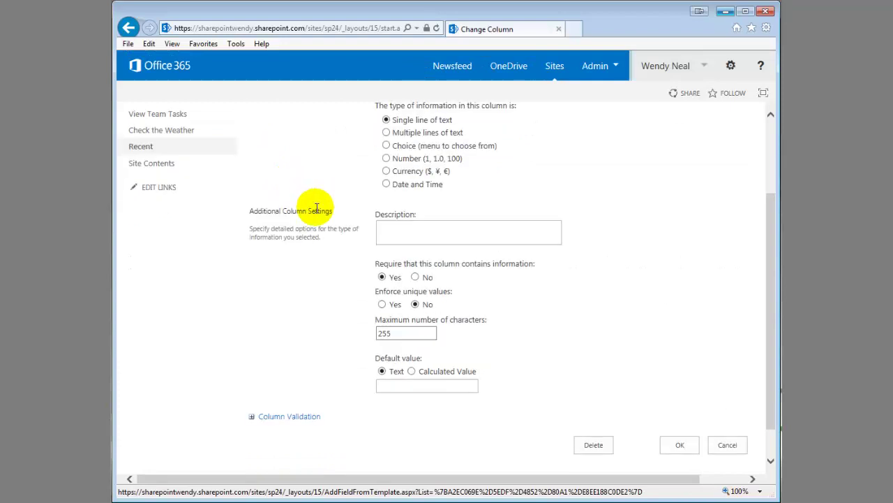
{"action": "left_click_drag", "start_coordinate": [374, 269], "coordinate": [521, 285]}
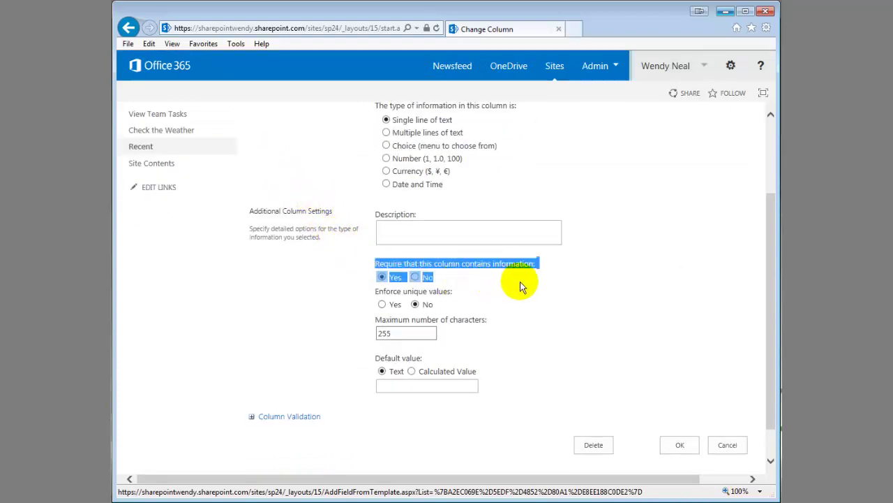
{"action": "left_click", "coordinate": [367, 272]}
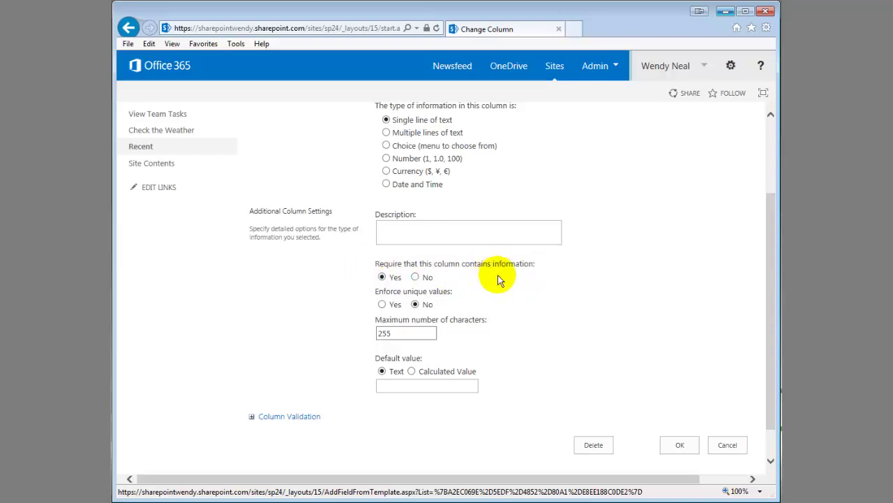
{"action": "left_click", "coordinate": [734, 445]}
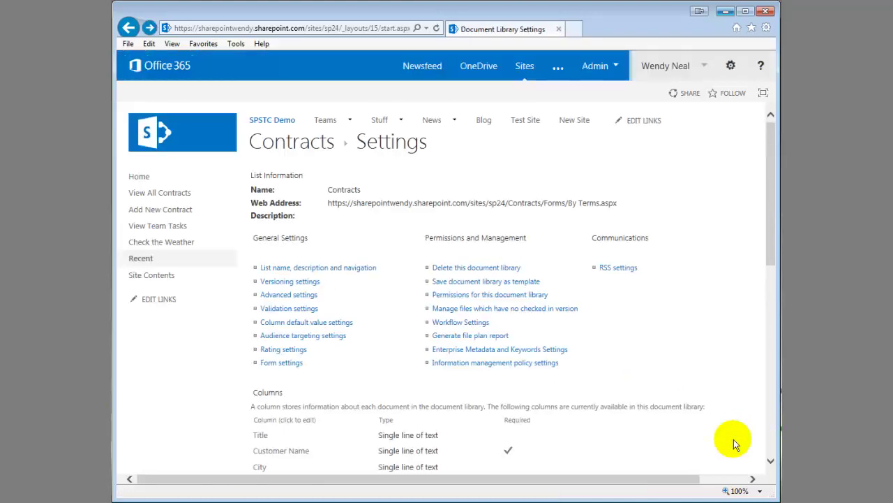
{"action": "scroll", "coordinate": [463, 329], "scroll_direction": "down", "scroll_amount": 5}
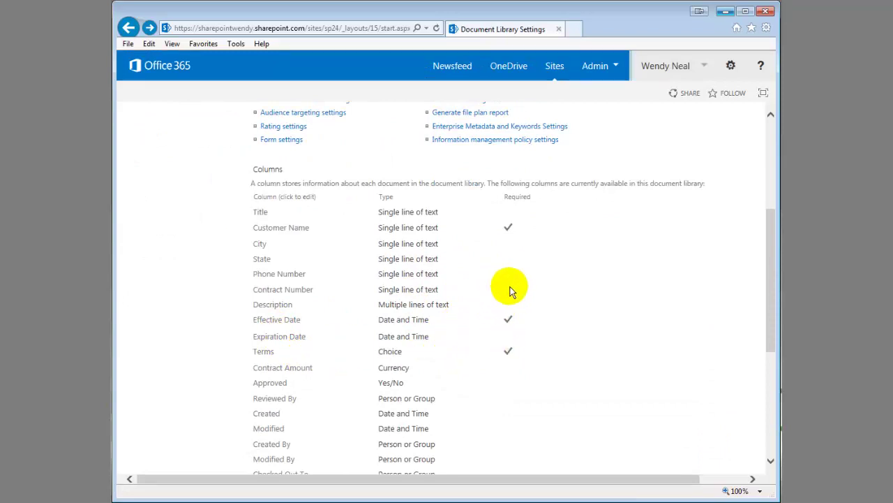
{"action": "scroll", "coordinate": [510, 290], "scroll_direction": "down", "scroll_amount": 1}
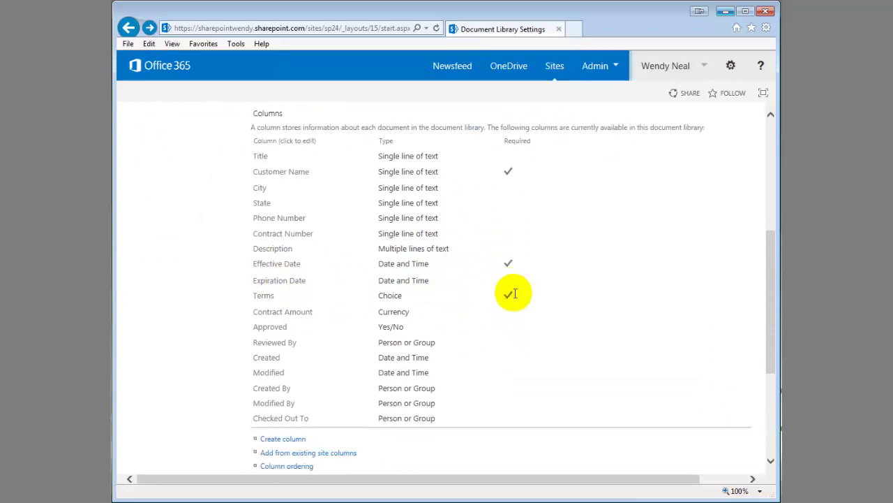
{"action": "left_click", "coordinate": [270, 268]}
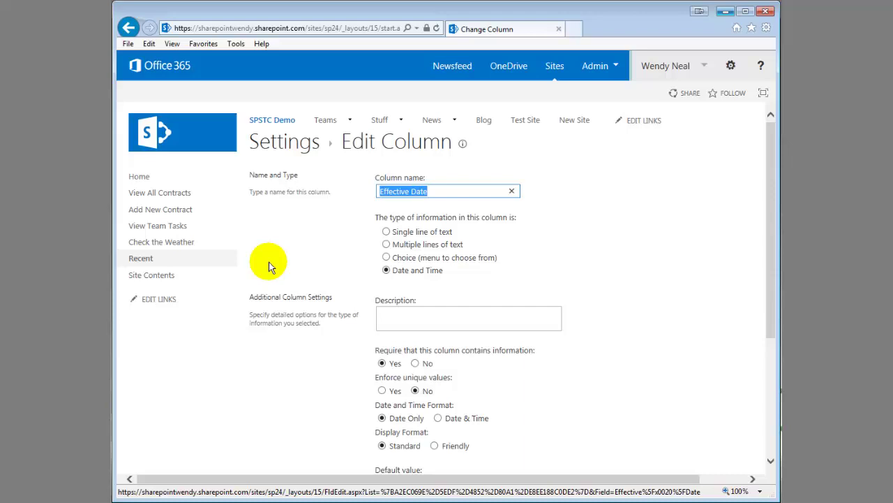
{"action": "scroll", "coordinate": [269, 261], "scroll_direction": "down", "scroll_amount": 3}
{"action": "scroll", "coordinate": [274, 262], "scroll_direction": "down", "scroll_amount": 1}
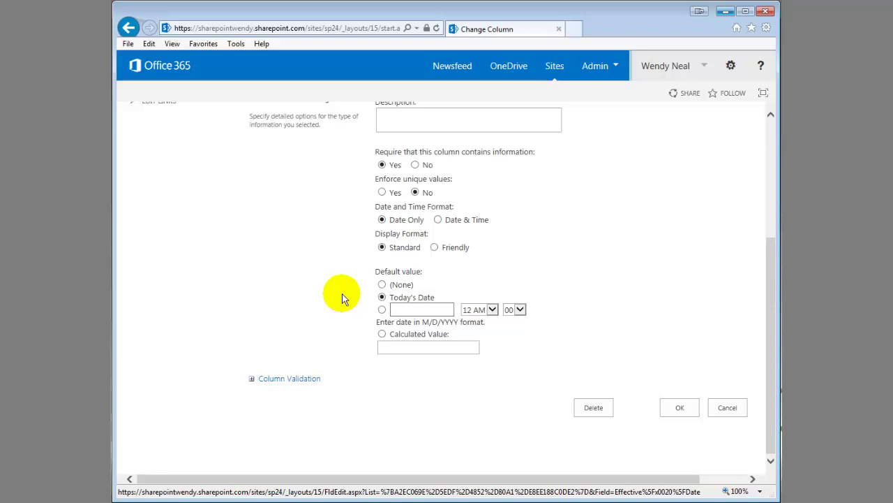
{"action": "scroll", "coordinate": [589, 300], "scroll_direction": "up", "scroll_amount": 1}
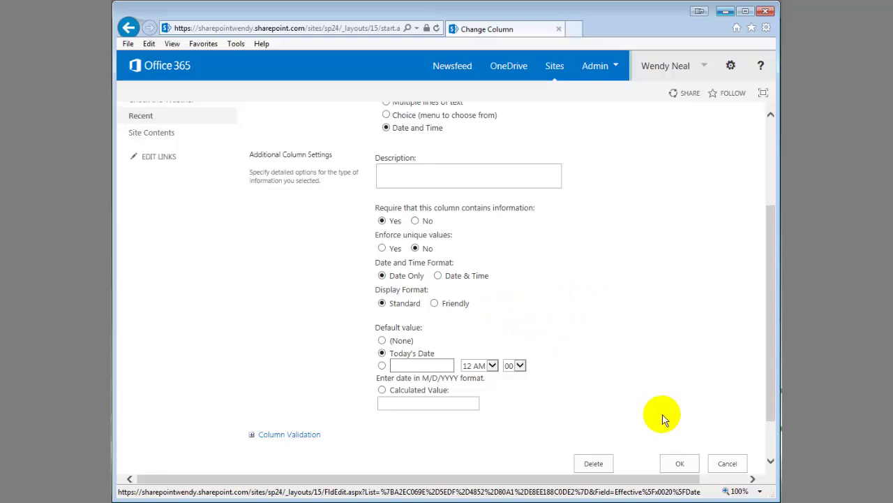
{"action": "left_click", "coordinate": [726, 463]}
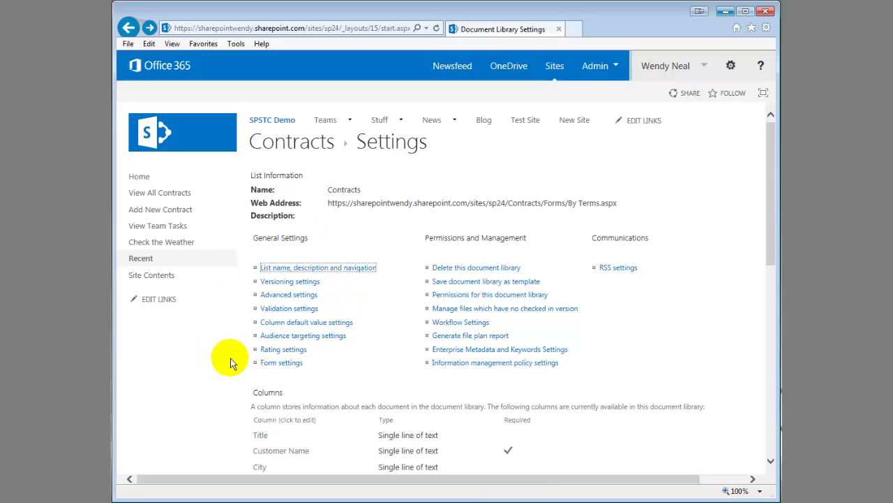
Choose Contract.txt from the Demo folder as the new contract to upload
{"action": "left_click", "coordinate": [160, 209]}
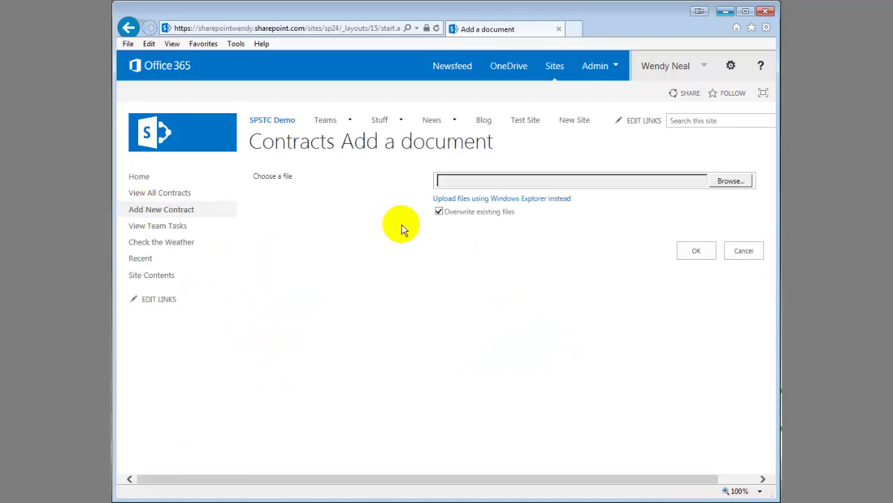
{"action": "left_click", "coordinate": [722, 179]}
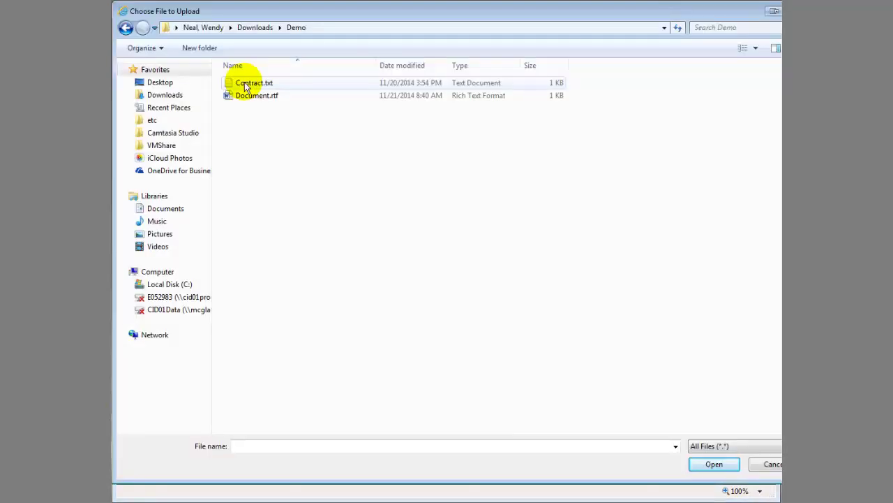
{"action": "left_click", "coordinate": [245, 84]}
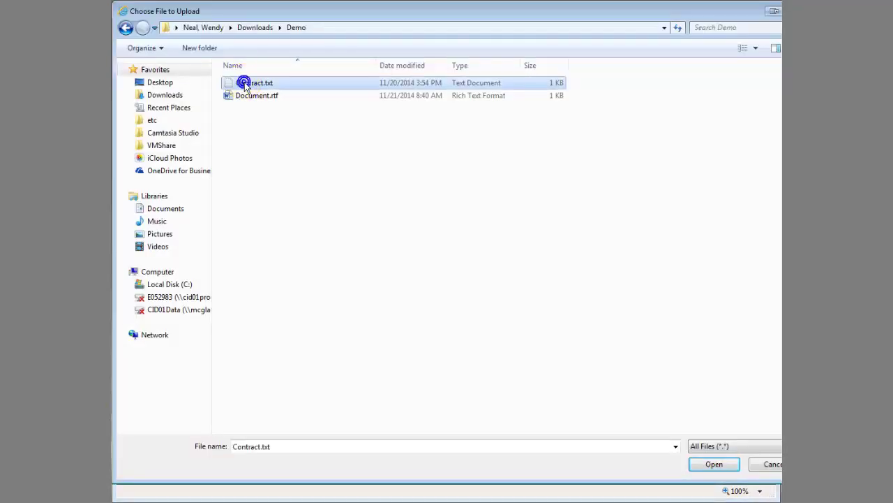
{"action": "left_click", "coordinate": [712, 464]}
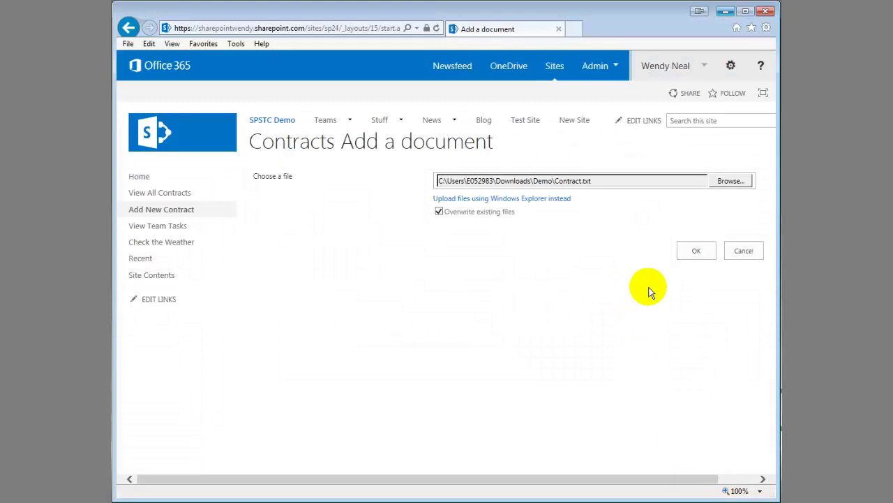
Upload Contract.txt and enter 'ABC Company' as the Customer Name
{"action": "left_click", "coordinate": [688, 249]}
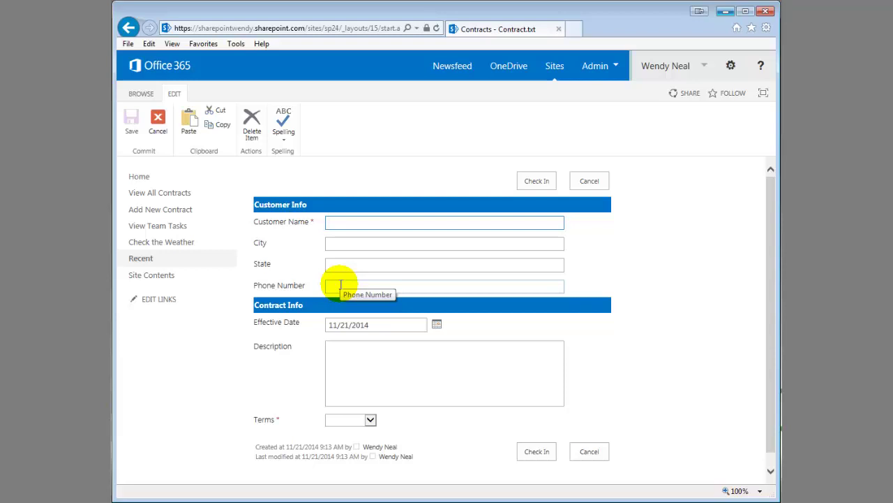
{"action": "left_click", "coordinate": [338, 221]}
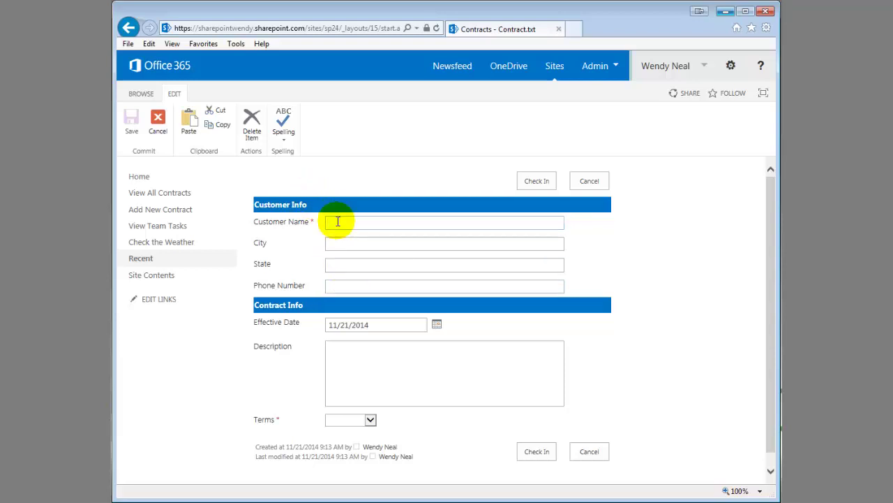
{"action": "type", "text": "ABC Compant"}
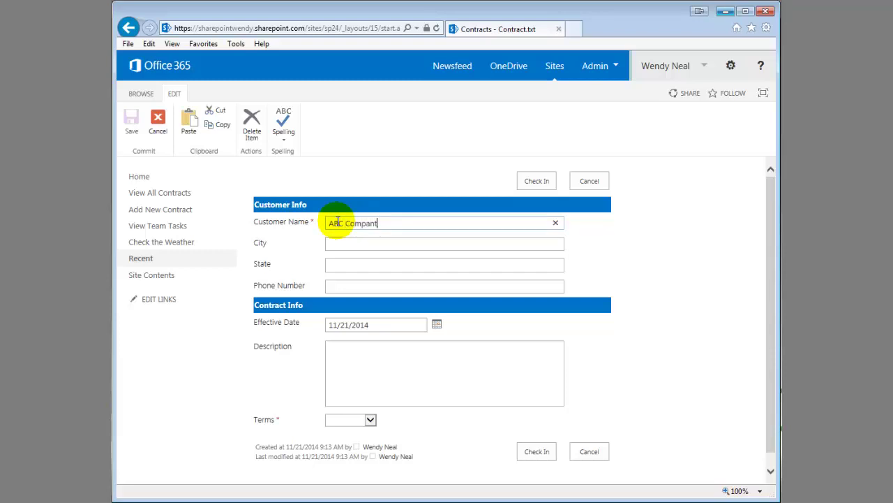
{"action": "key", "text": "BackSpace"}
{"action": "type", "text": "y"}
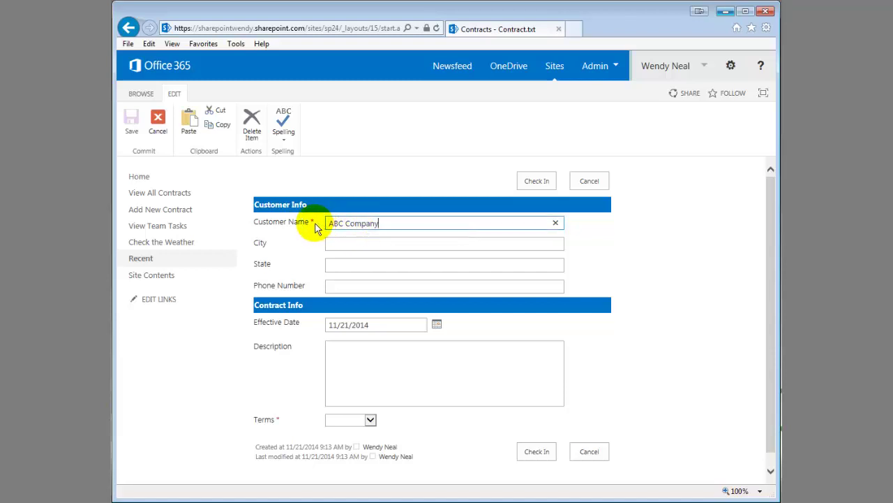
{"action": "left_click", "coordinate": [317, 226]}
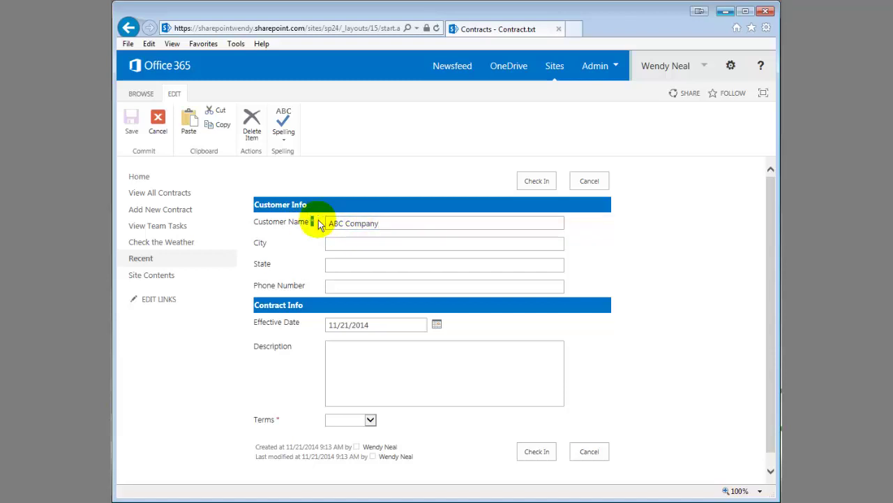
Keep the 11/21/2014 Effective Date, set Terms to 24 months, and check in
{"action": "left_click", "coordinate": [379, 223]}
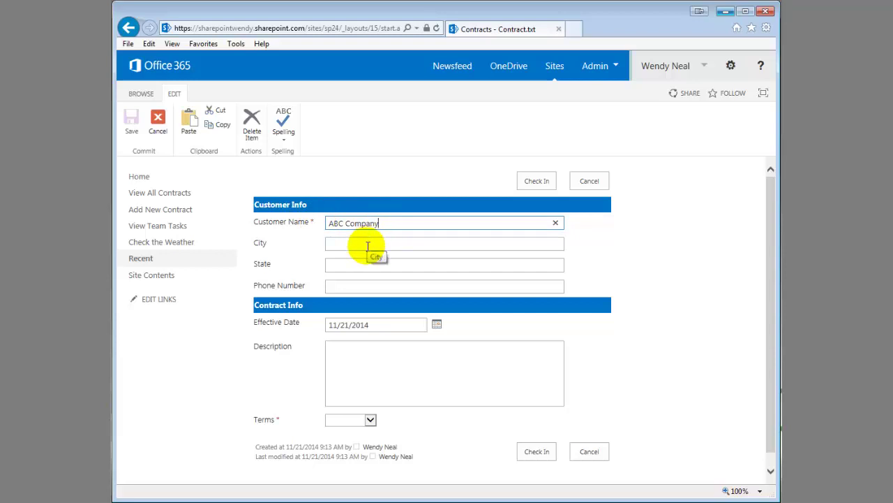
{"action": "left_click", "coordinate": [367, 246]}
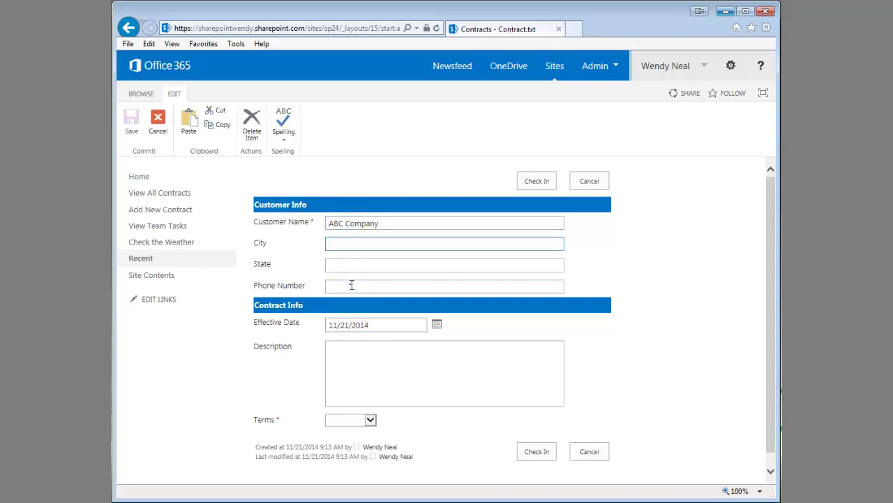
{"action": "left_click", "coordinate": [376, 285]}
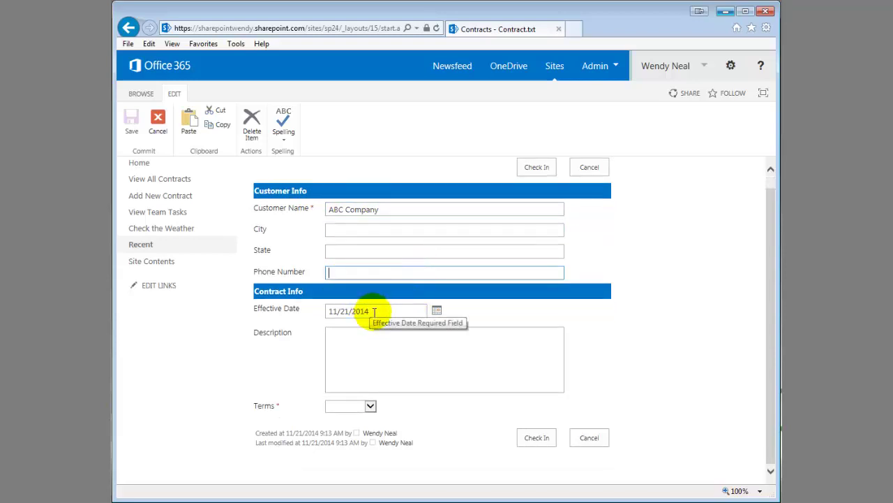
{"action": "left_click_drag", "start_coordinate": [374, 311], "coordinate": [329, 313]}
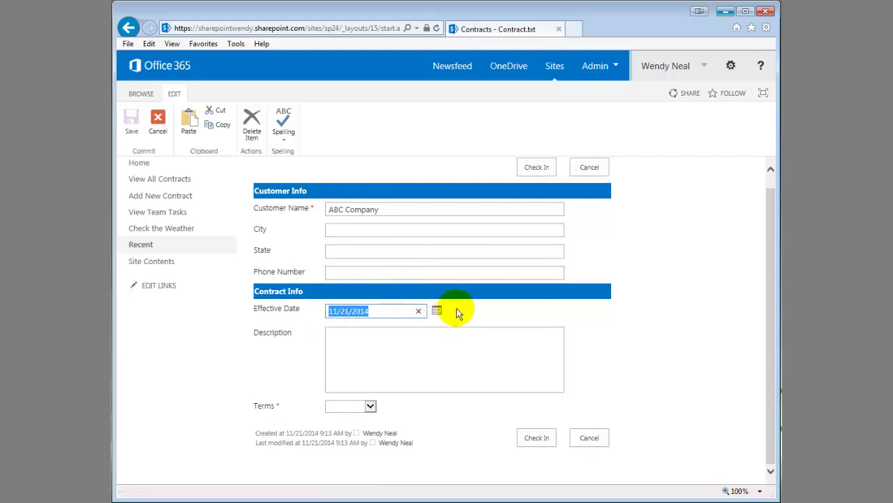
{"action": "left_click", "coordinate": [370, 312]}
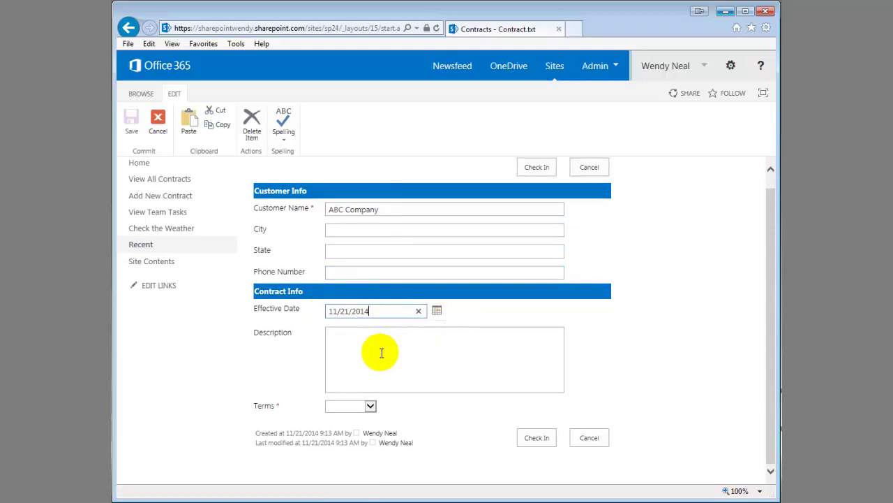
{"action": "left_click", "coordinate": [360, 340]}
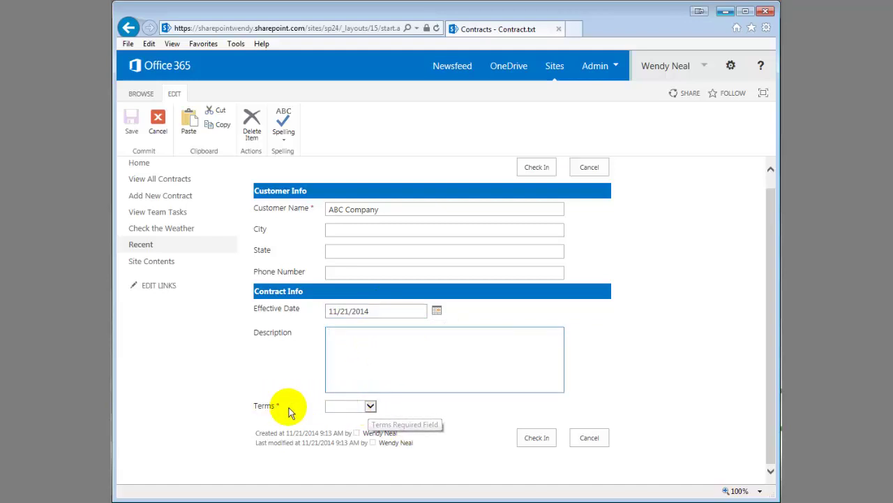
{"action": "left_click", "coordinate": [371, 406]}
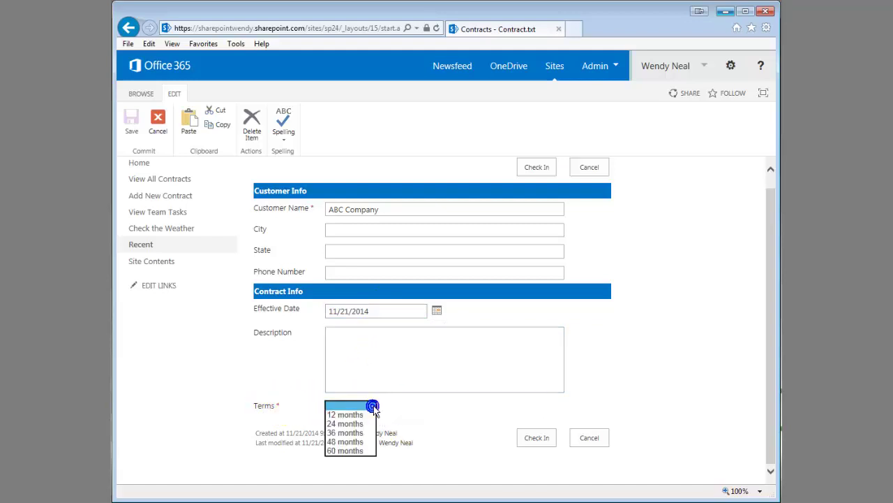
{"action": "left_click", "coordinate": [345, 423]}
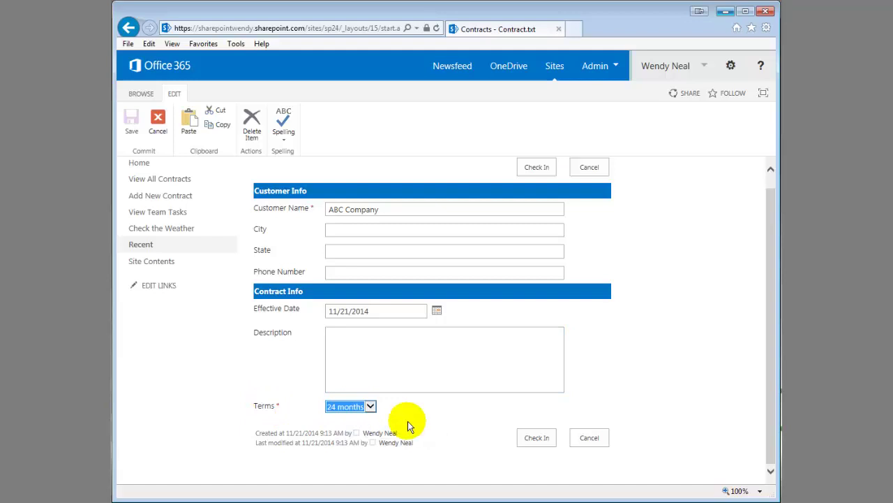
{"action": "left_click", "coordinate": [534, 438]}
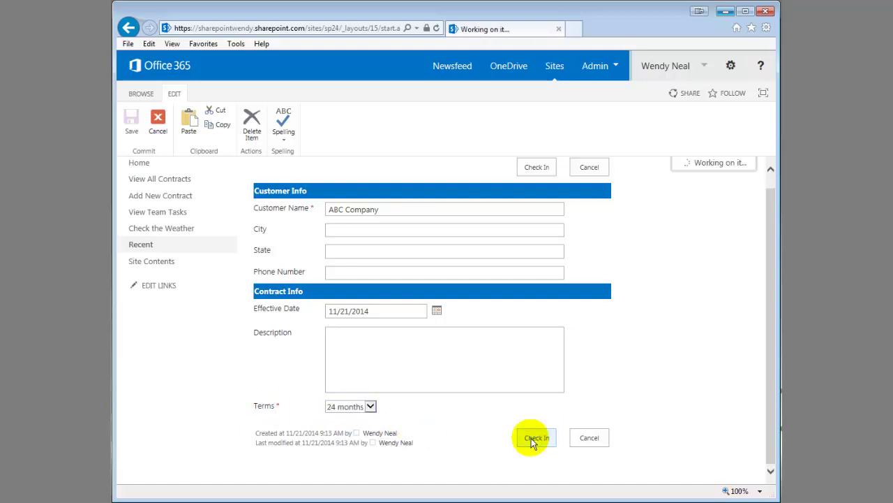
Highlight the 'Your form has been submitted' message on the Thank You page
{"action": "key", "text": "ctrl+f"}
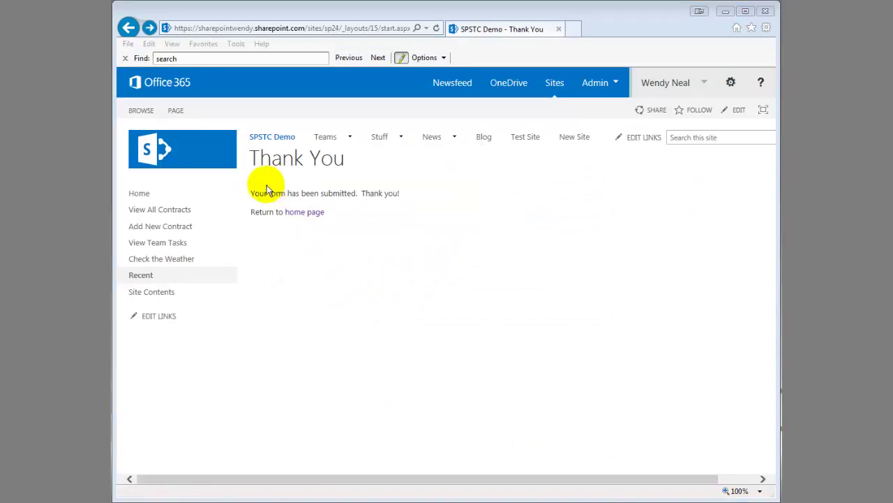
{"action": "left_click_drag", "start_coordinate": [251, 194], "coordinate": [418, 193]}
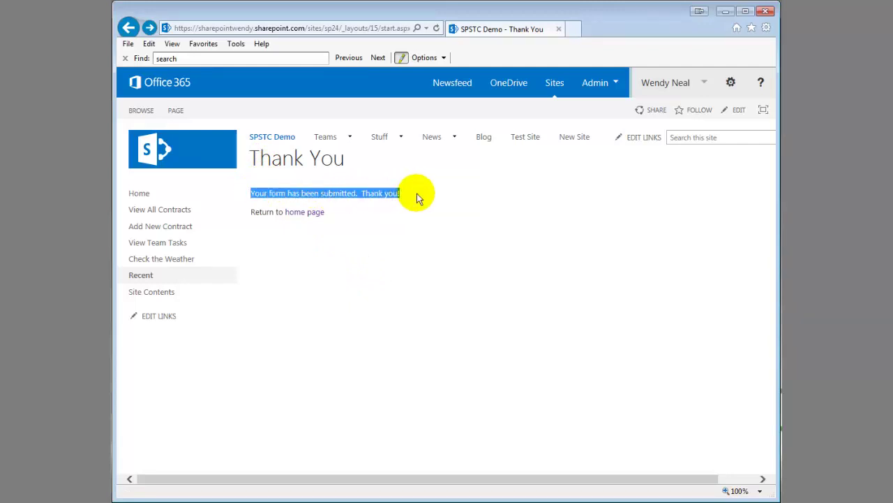
{"action": "left_click", "coordinate": [295, 230]}
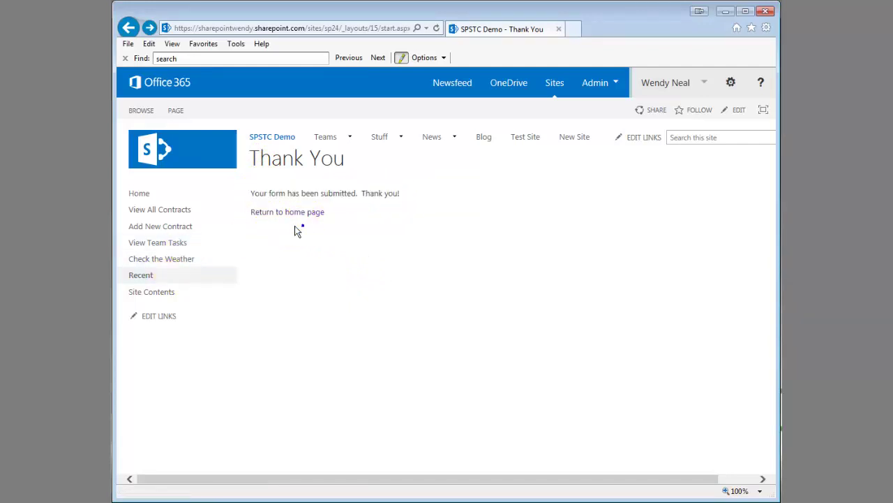
{"action": "left_click", "coordinate": [297, 214]}
Open the Add New Contract upload page and copy its full URL
{"action": "left_click", "coordinate": [149, 228]}
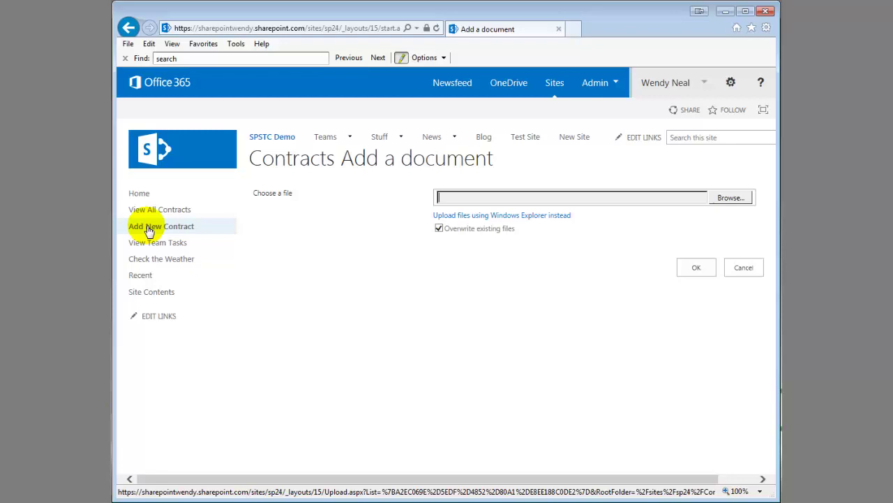
{"action": "left_click", "coordinate": [303, 29]}
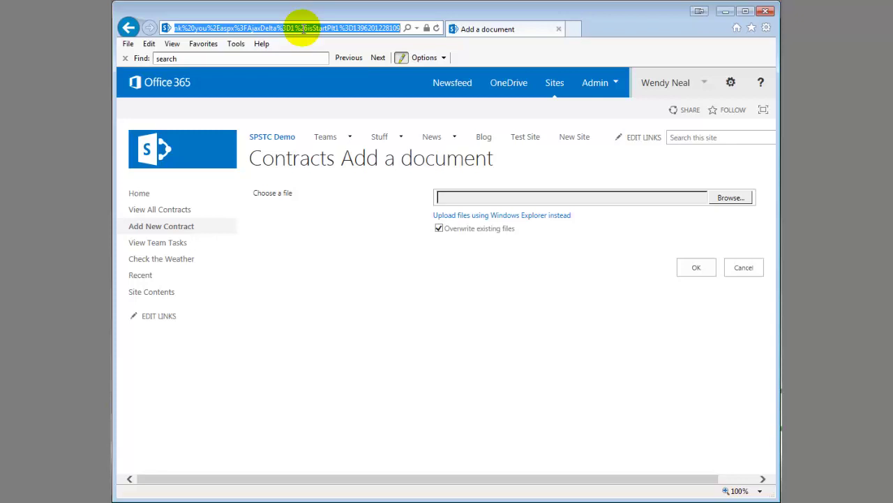
{"action": "left_click", "coordinate": [702, 499]}
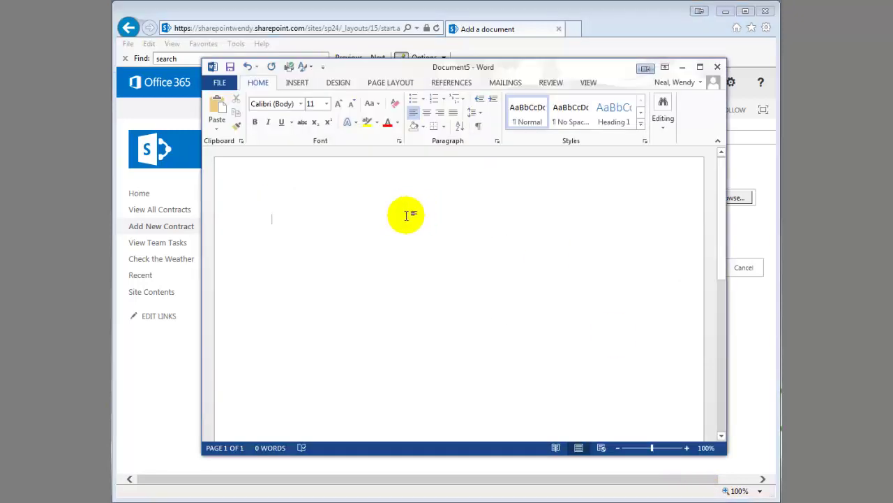
Paste the upload page URL into Document5 and set it to 22 pt
{"action": "key", "text": "ctrl+v"}
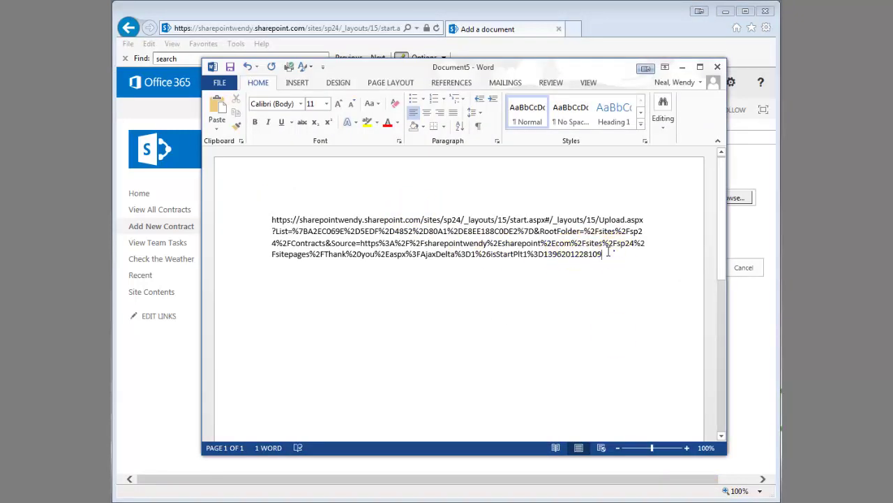
{"action": "key", "text": "ctrl+a"}
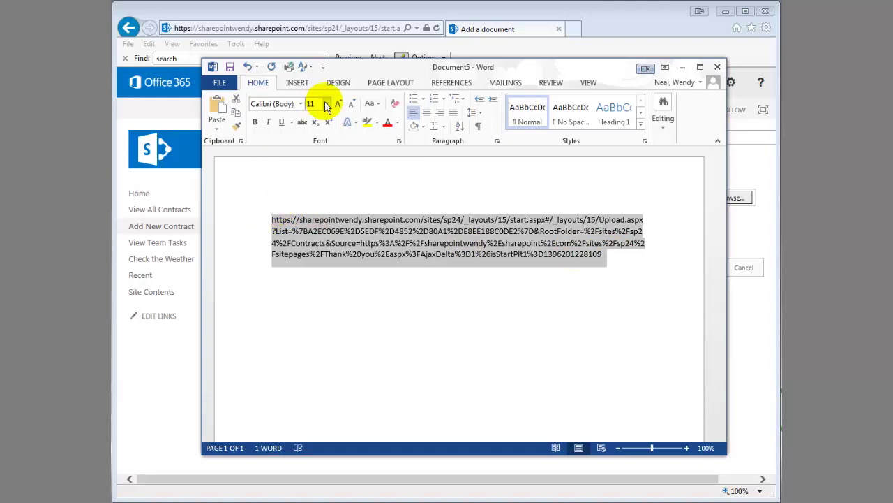
{"action": "left_click", "coordinate": [325, 104]}
{"action": "left_click", "coordinate": [314, 220]}
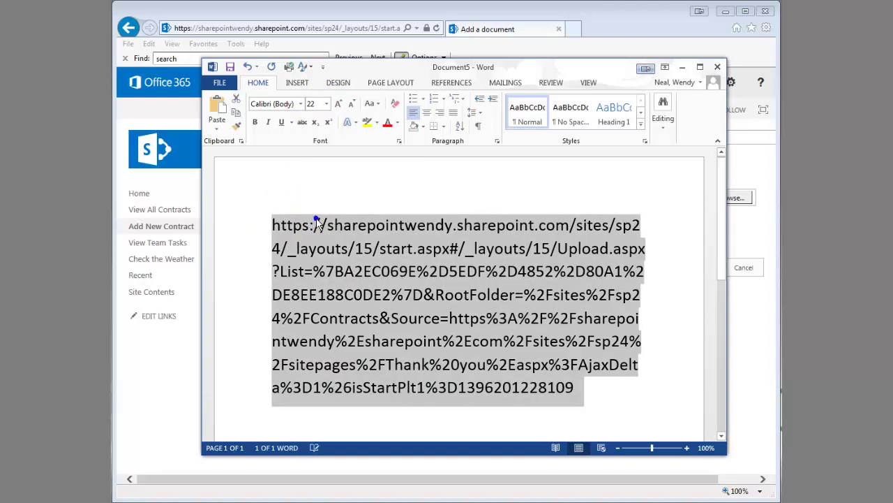
{"action": "left_click", "coordinate": [330, 323]}
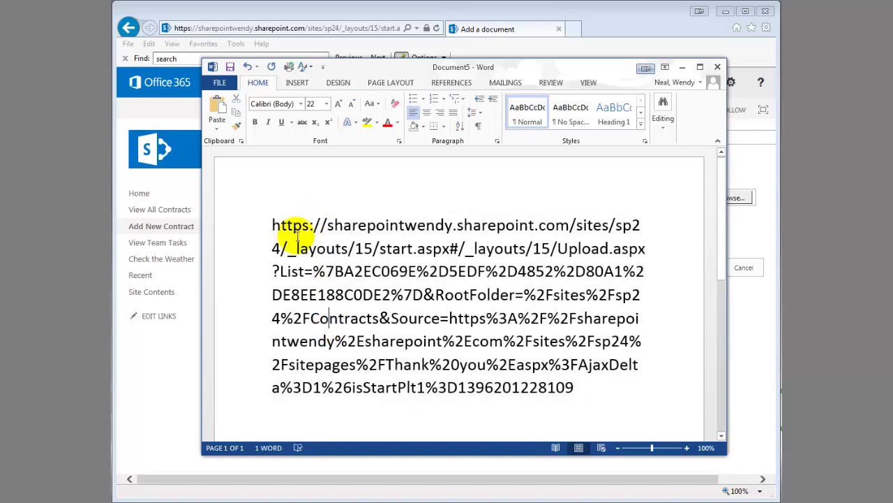
Select the address text from &Source through Thank%20you%2Easpx
{"action": "left_click_drag", "start_coordinate": [558, 248], "coordinate": [645, 249]}
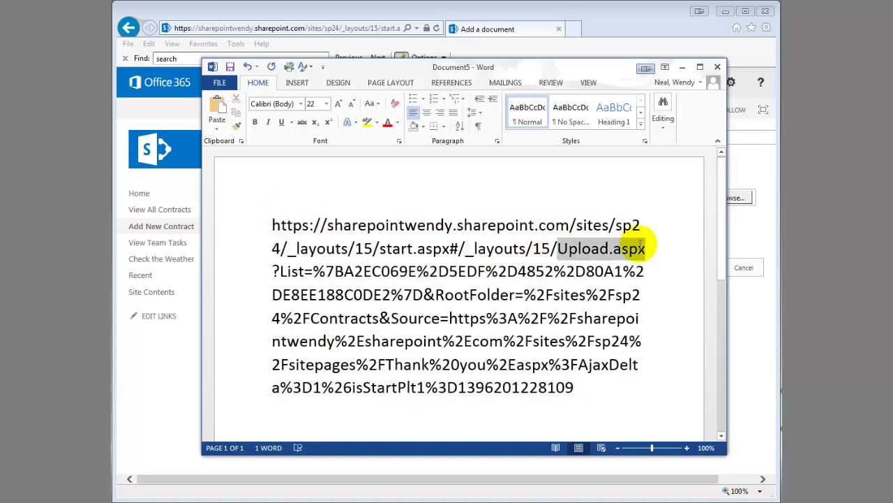
{"action": "left_click", "coordinate": [283, 273]}
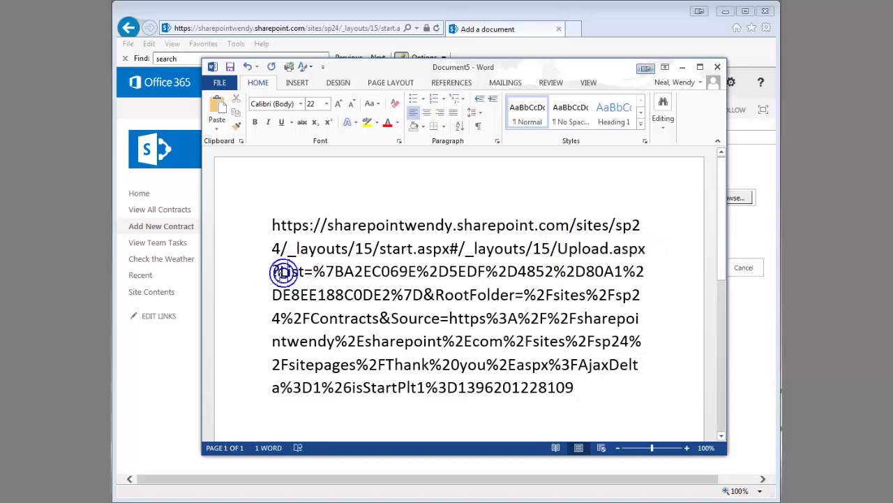
{"action": "left_click_drag", "start_coordinate": [379, 319], "coordinate": [435, 321]}
{"action": "left_click", "coordinate": [379, 318]}
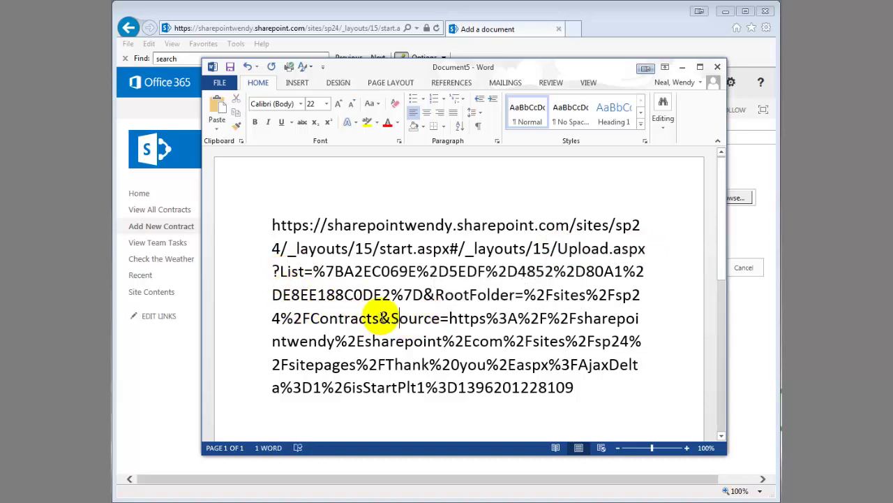
{"action": "left_click_drag", "start_coordinate": [379, 318], "coordinate": [535, 364]}
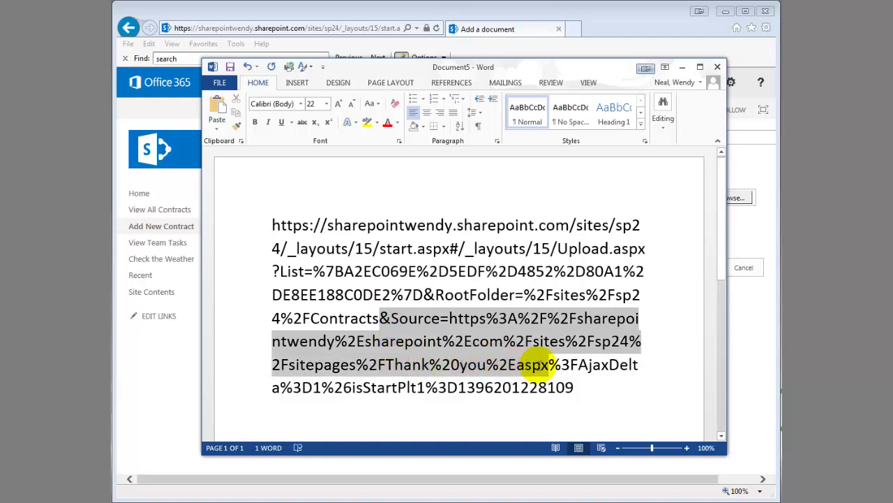
Colour the &Source…Thank%20you%2Easpx part of the address red
{"action": "left_click", "coordinate": [389, 123]}
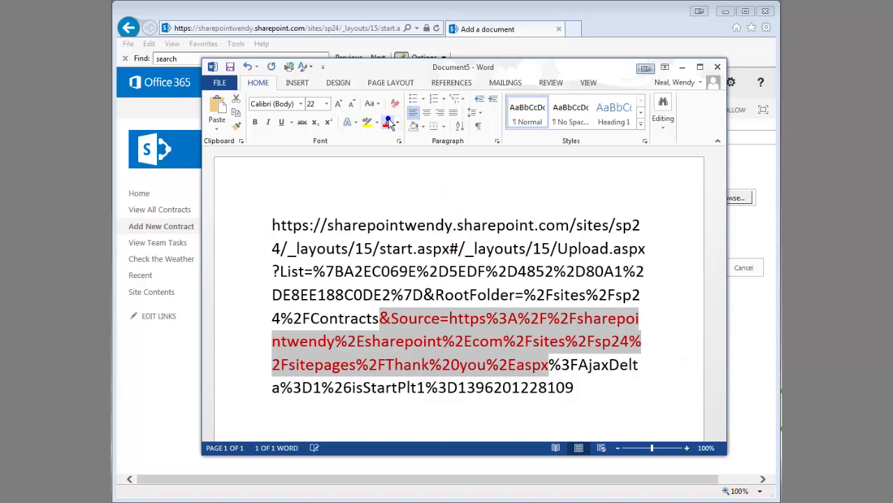
{"action": "left_click", "coordinate": [325, 270]}
{"action": "scroll", "coordinate": [300, 279], "scroll_direction": "down", "scroll_amount": 1}
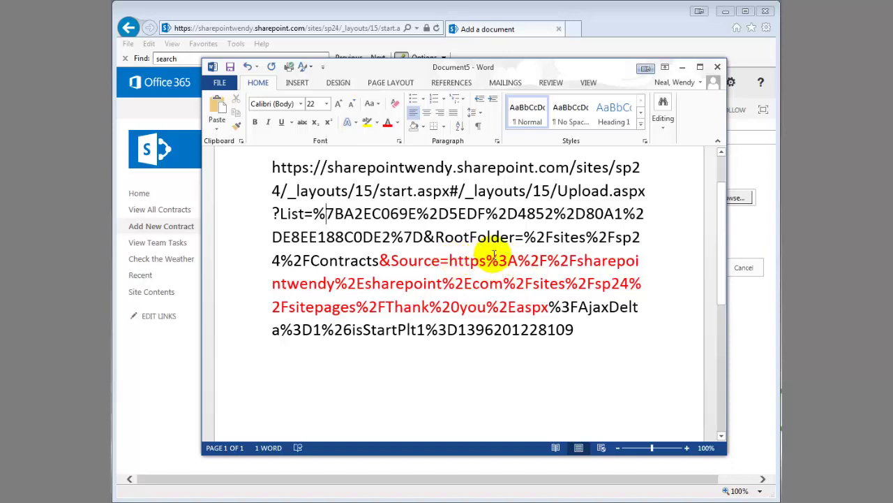
{"action": "left_click_drag", "start_coordinate": [386, 307], "coordinate": [545, 315]}
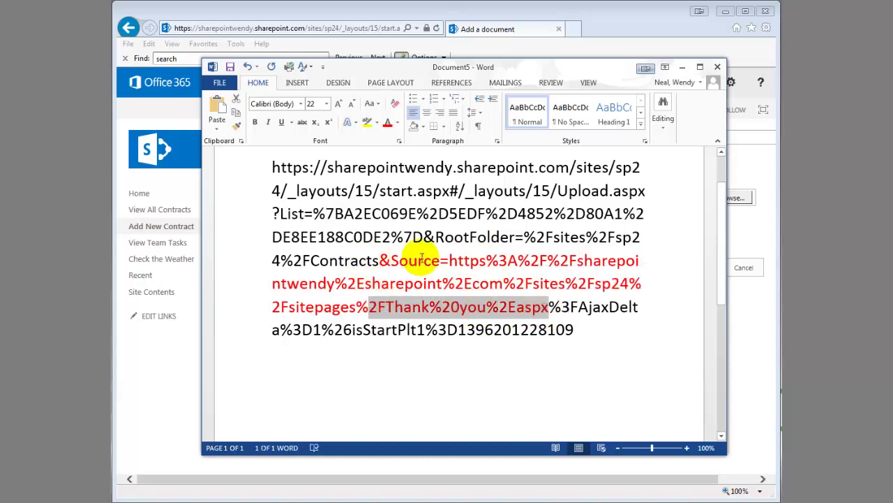
{"action": "left_click", "coordinate": [407, 317]}
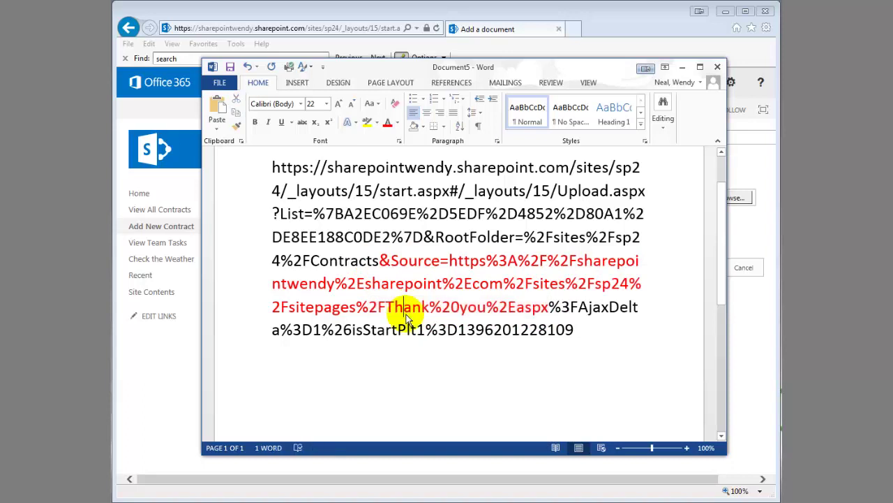